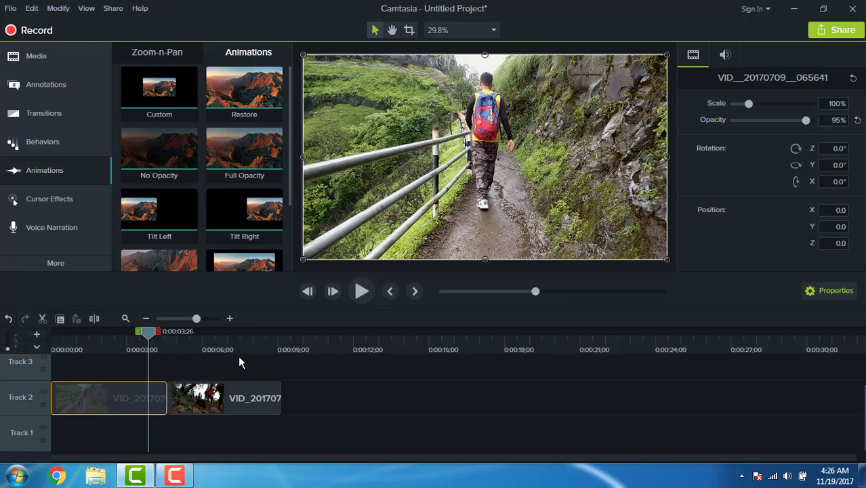
Step: Move the second clip onto Track 1 at 3;26, widen the timeline, and select the Track 2 clip
drag(207, 396, 199, 442)
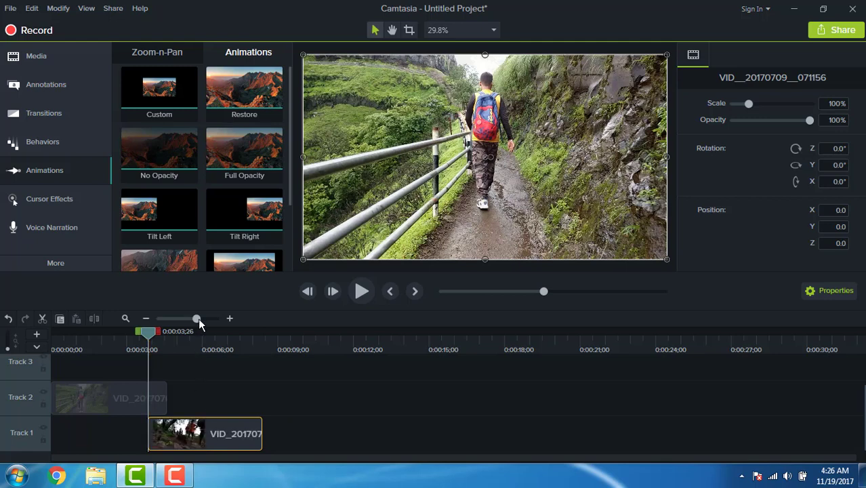
drag(200, 318, 207, 323)
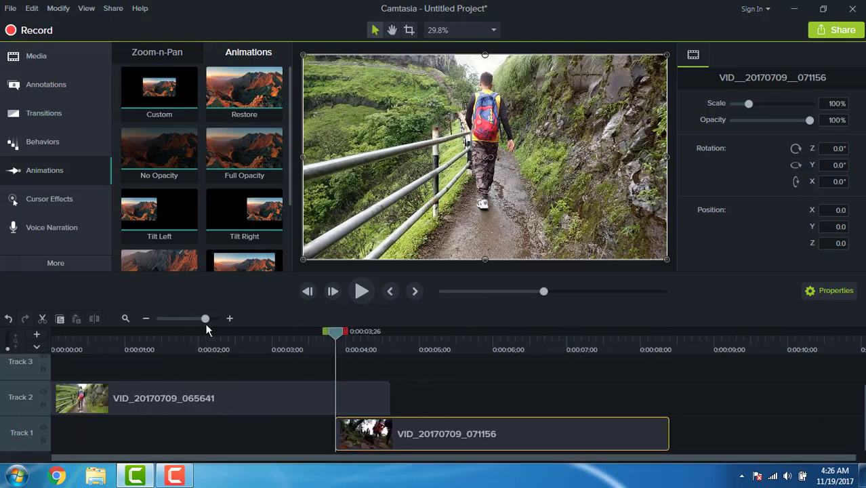
click(313, 393)
click(59, 172)
click(58, 172)
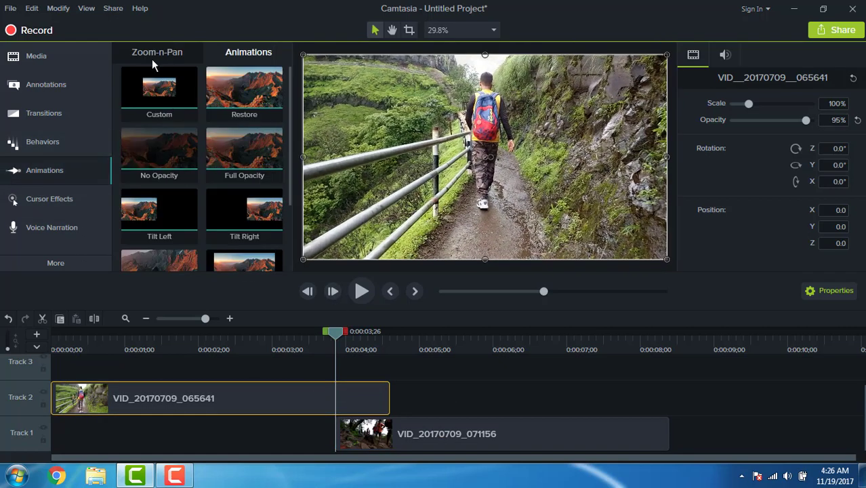
Step: Add a Zoom-n-Pan to 203% at the first clip's end, starting at 3;26
click(169, 52)
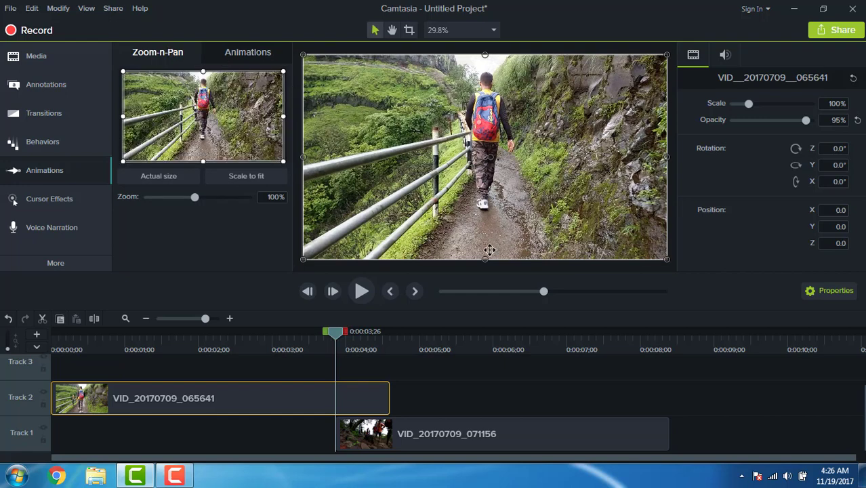
drag(204, 161, 202, 127)
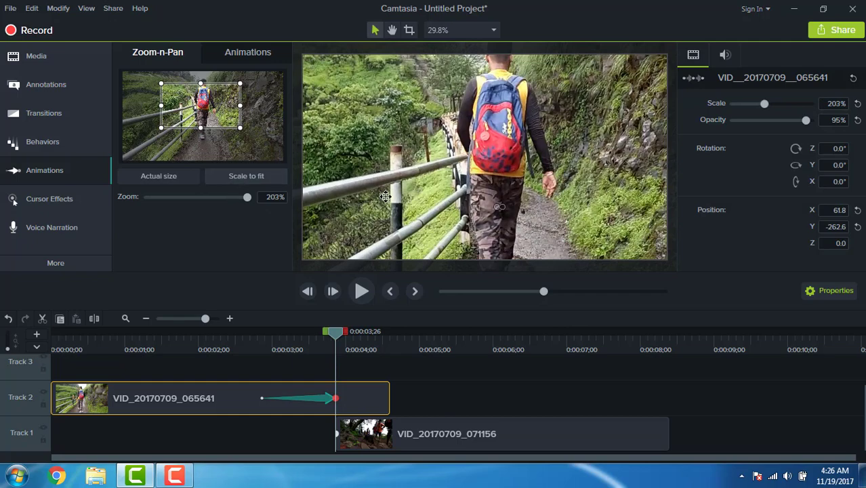
click(310, 402)
drag(309, 402, 360, 403)
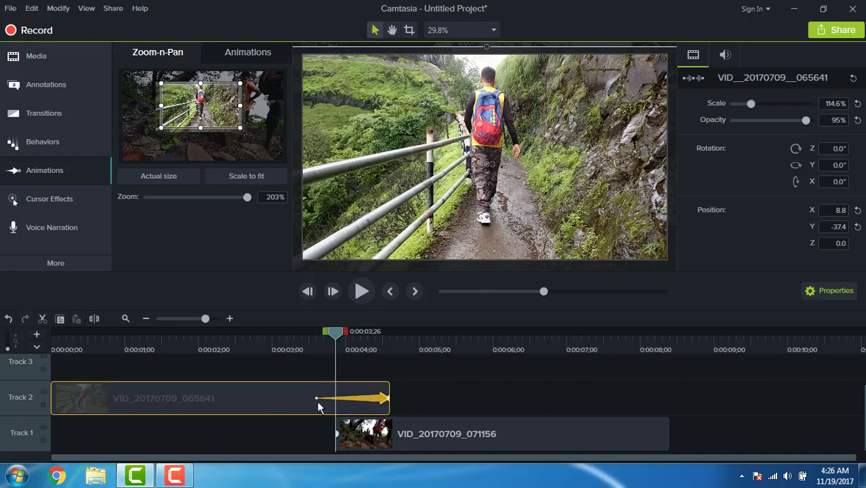
click(316, 398)
drag(316, 398, 334, 400)
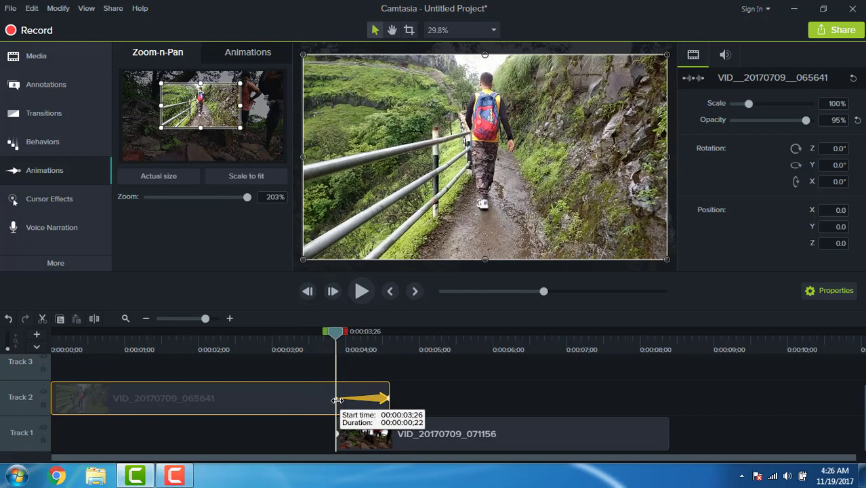
drag(336, 399, 336, 399)
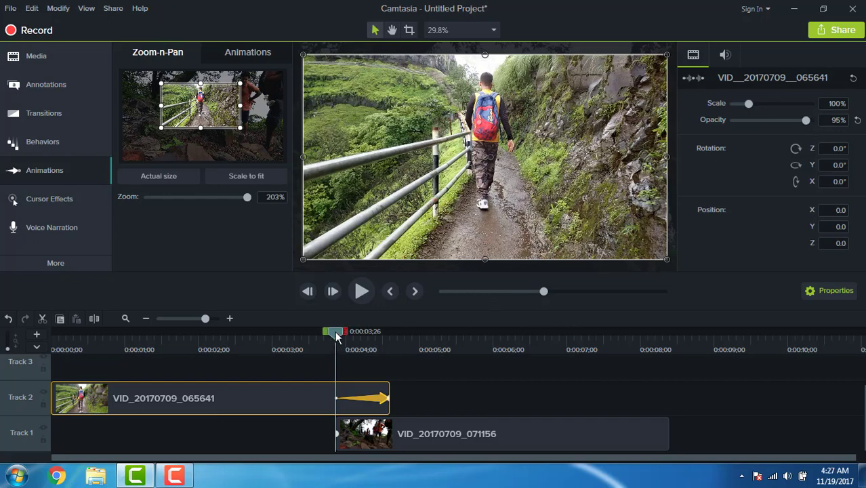
Step: Lower the first clip's opacity at the zoom's end, delete the extra animation, and scrub back to 3;16
drag(337, 337, 386, 349)
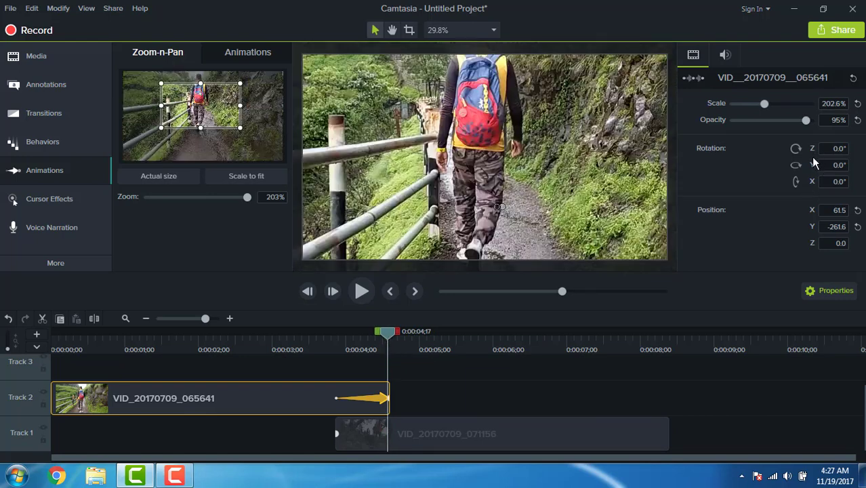
drag(806, 119, 770, 120)
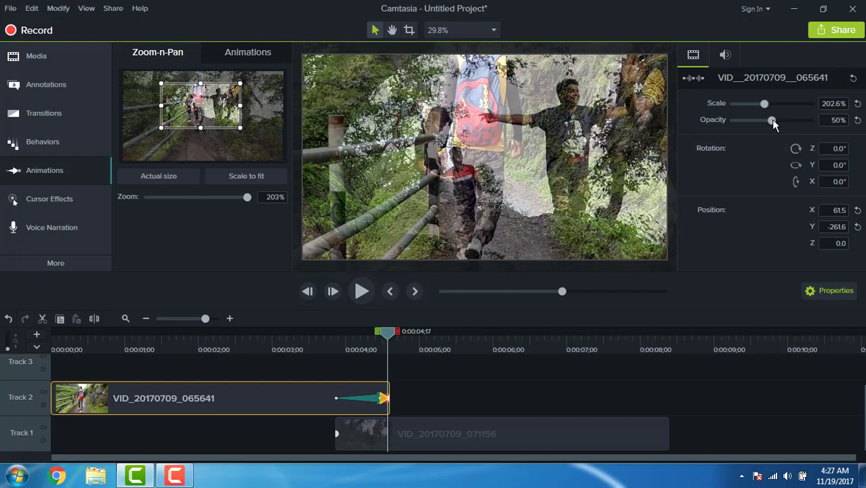
right_click(387, 401)
click(417, 349)
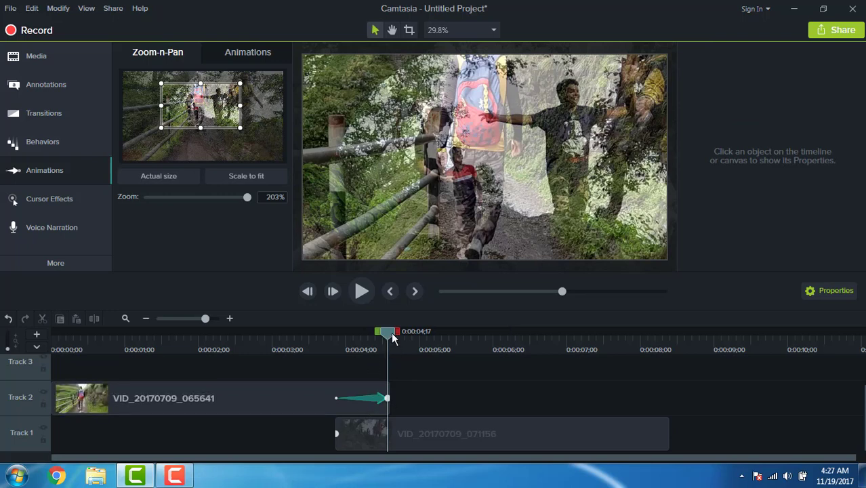
drag(384, 335, 388, 377)
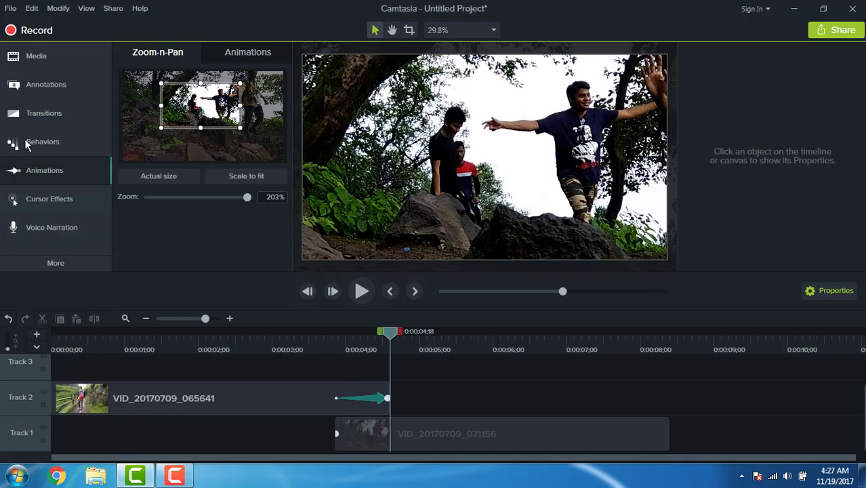
Step: Drop a Radial blur transition onto the end of the Track 2 clip
click(47, 121)
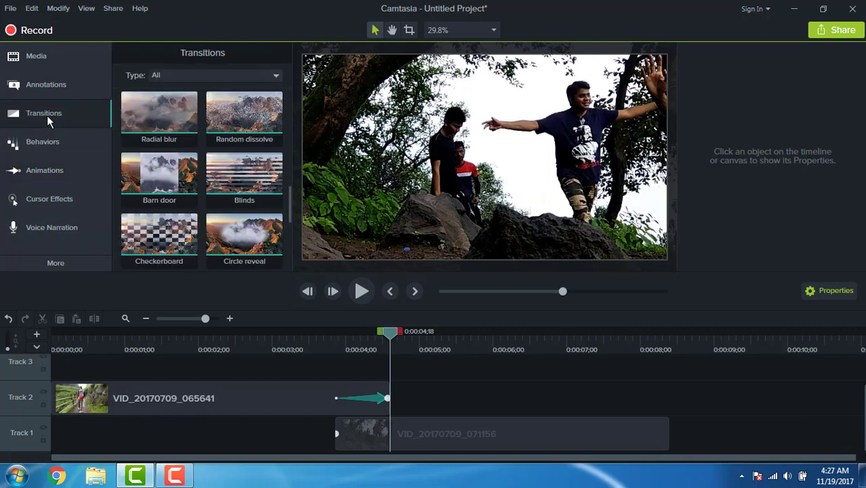
scroll(239, 131, up, 1)
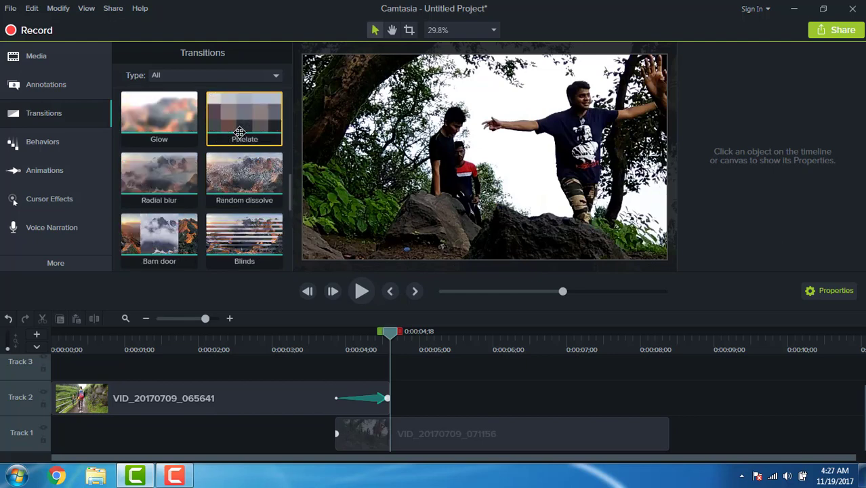
scroll(239, 131, up, 1)
scroll(239, 131, down, 1)
scroll(239, 132, up, 4)
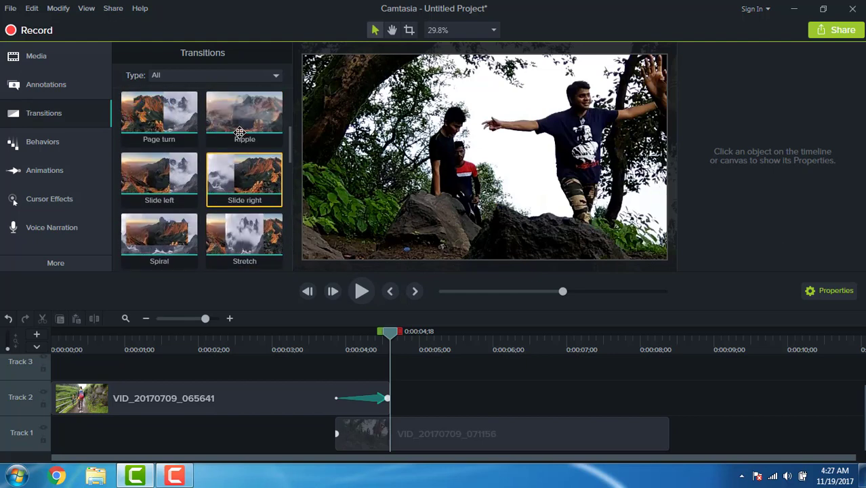
scroll(239, 131, down, 5)
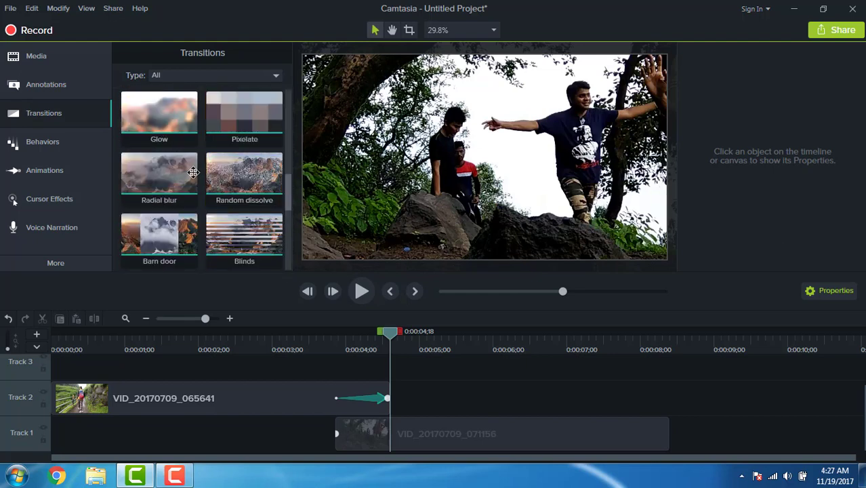
drag(171, 173, 359, 397)
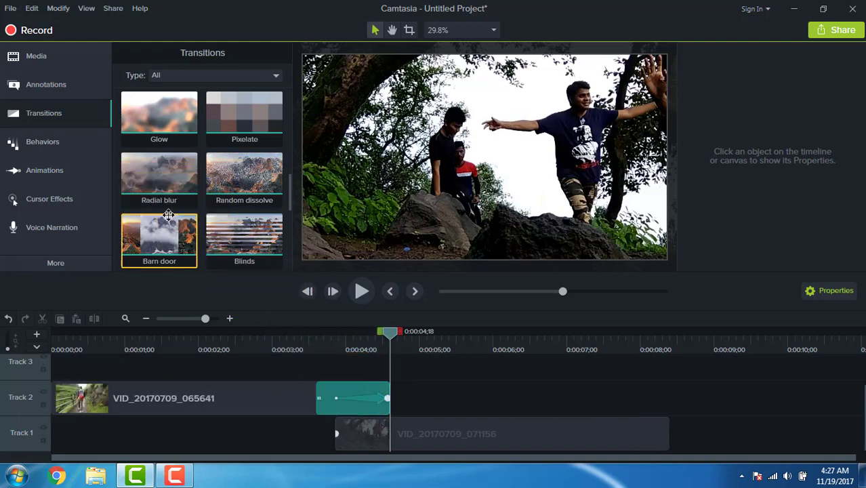
Step: Add Radial blur to the Track 1 clip's start and shorten the Track 2 transition to 0;22
drag(177, 202, 349, 441)
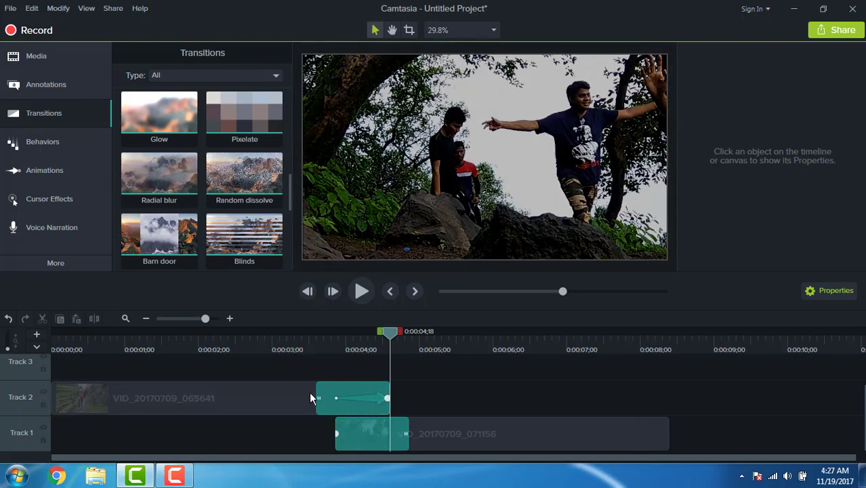
click(322, 397)
drag(322, 397, 335, 396)
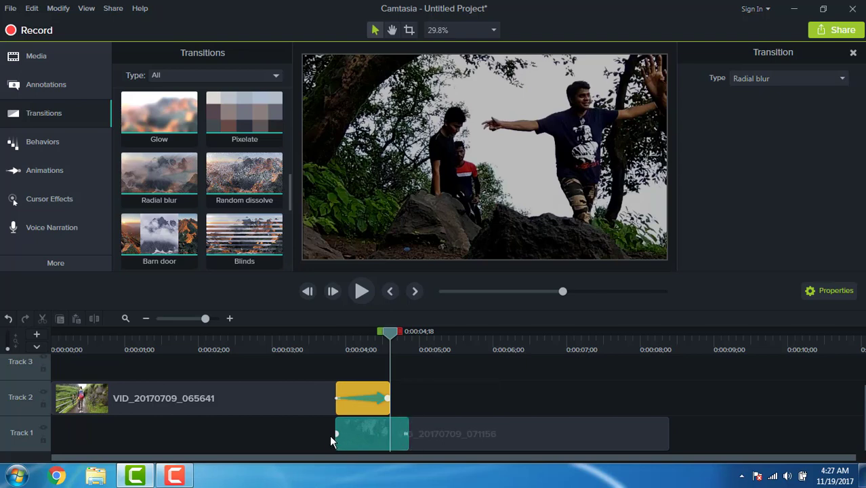
Step: Add a Blur annotation on Track 3 at 3;26, trimmed to 0;26 to match the transition
click(402, 432)
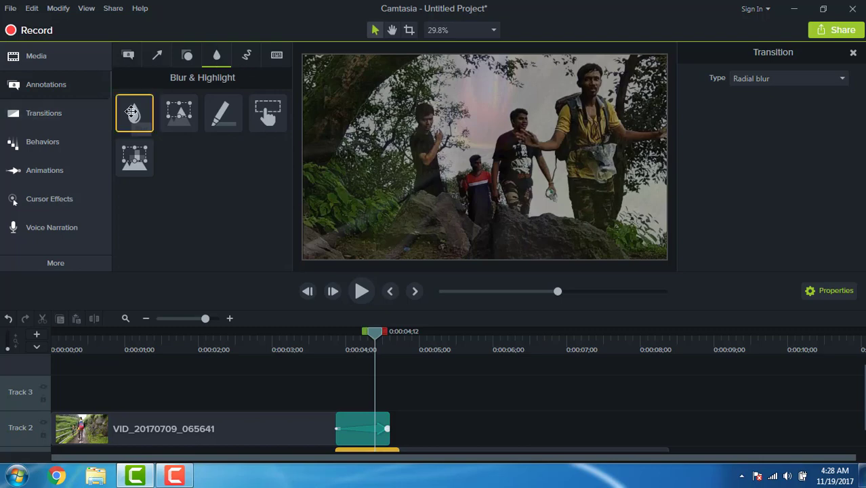
mouse_move(134, 114)
mouse_down()
mouse_move(194, 169)
mouse_move(347, 353)
mouse_move(367, 387)
mouse_move(343, 394)
mouse_up()
click(704, 393)
click(704, 395)
drag(663, 394, 399, 398)
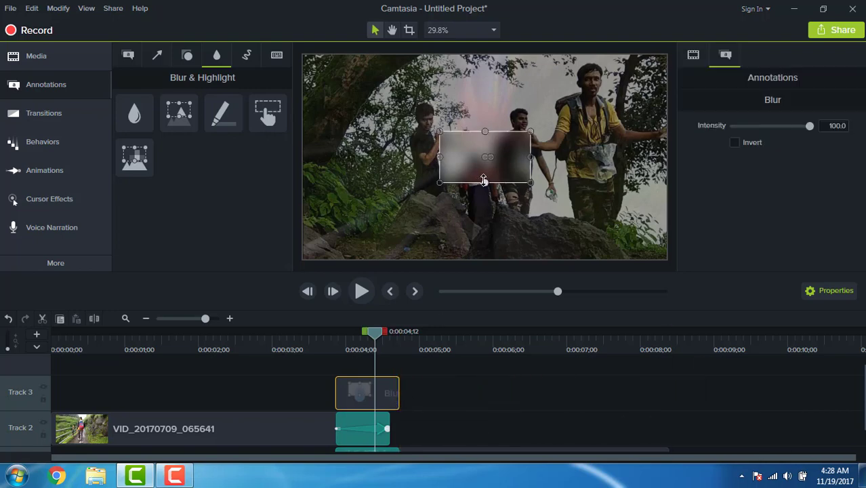
Step: Enlarge the blur box to cover the bottom, right, top and whole video frame
drag(484, 182, 485, 258)
drag(533, 195, 650, 181)
drag(552, 131, 552, 55)
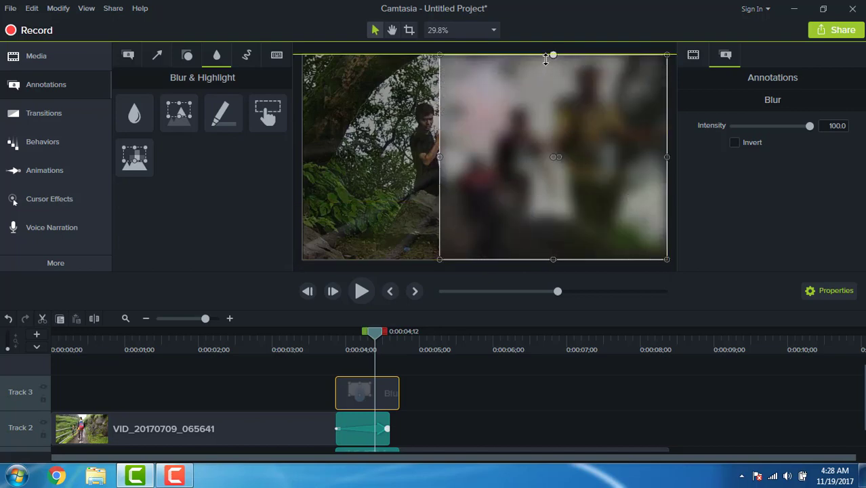
drag(440, 156, 301, 174)
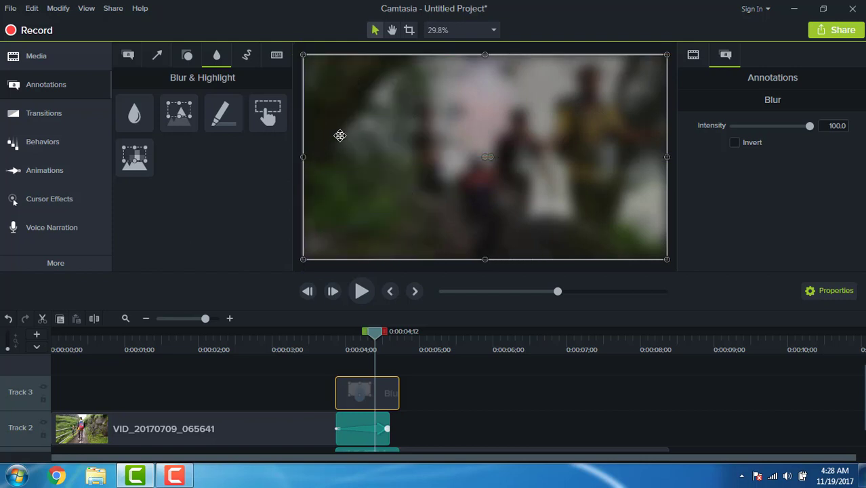
Step: Add a Custom animation to the blur annotation clip
click(36, 178)
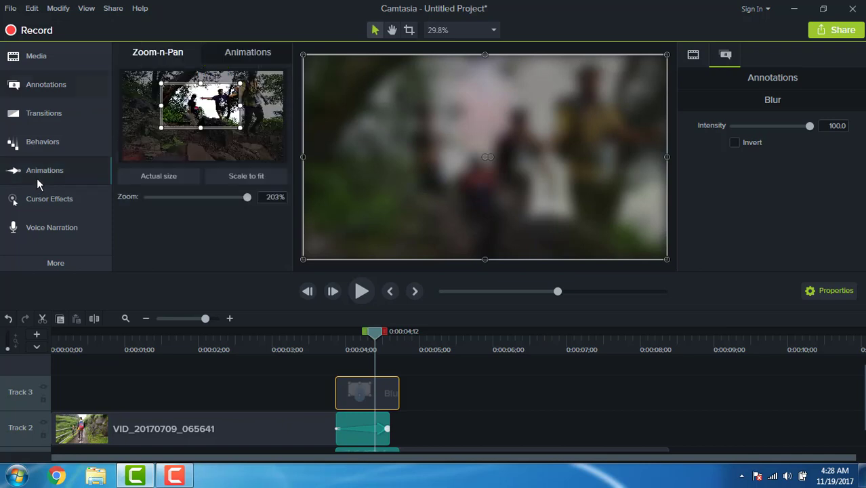
click(254, 54)
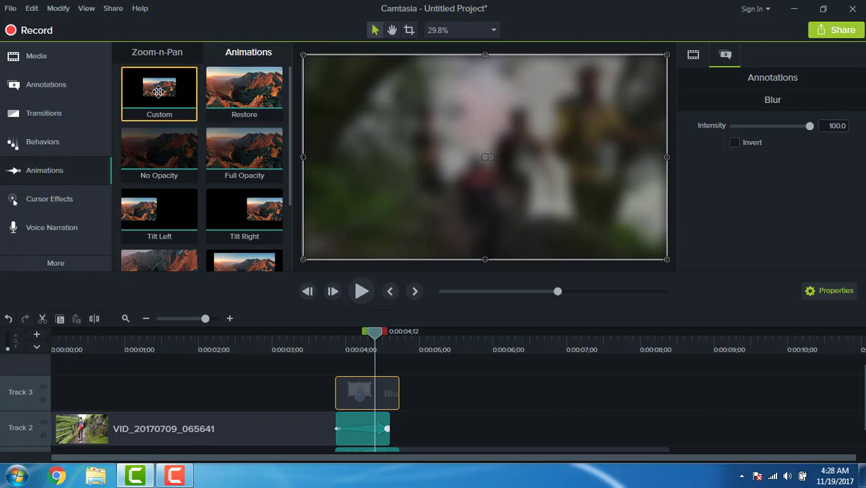
drag(156, 93, 398, 383)
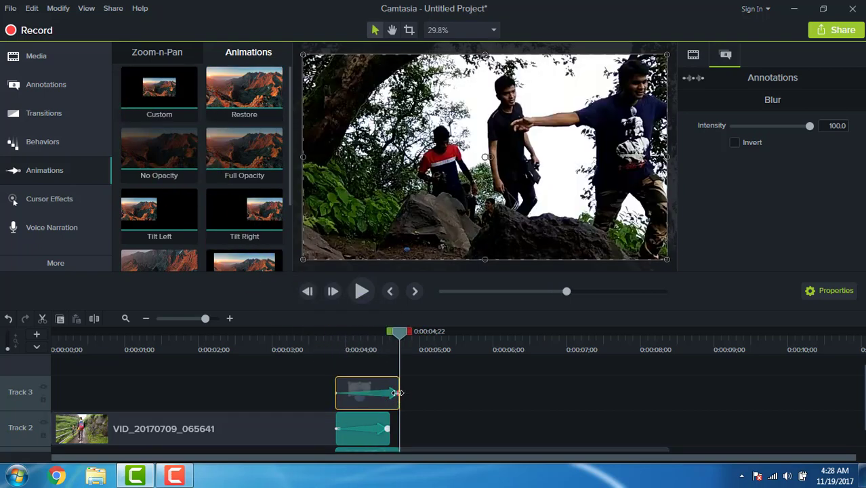
Step: Shorten the animation, drop blur intensity to 27.5 by 4;11, and add a Restore animation
click(397, 393)
drag(391, 393, 369, 394)
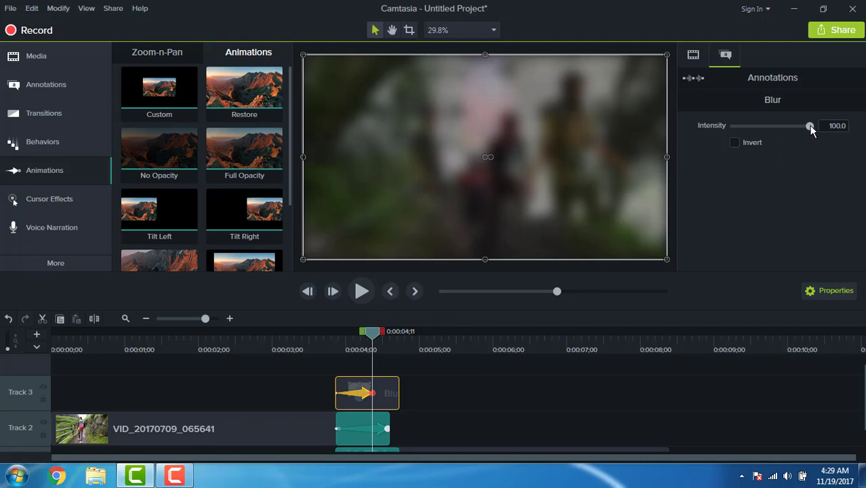
drag(794, 126, 753, 128)
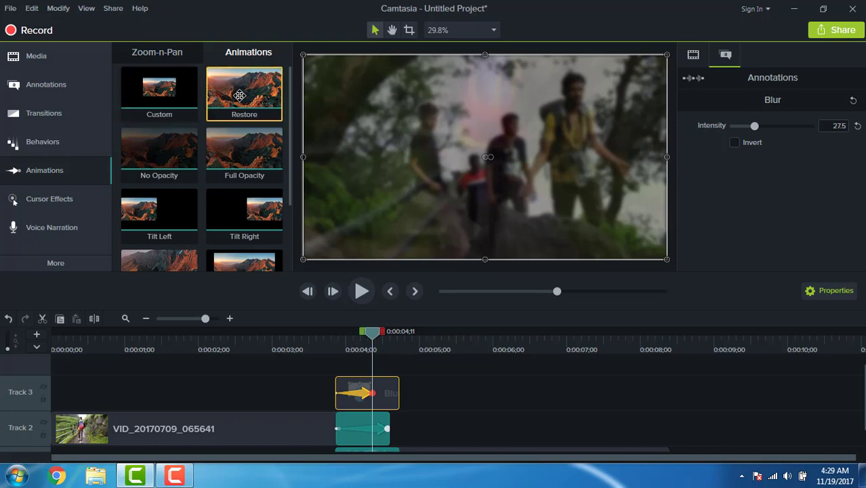
drag(250, 117, 387, 394)
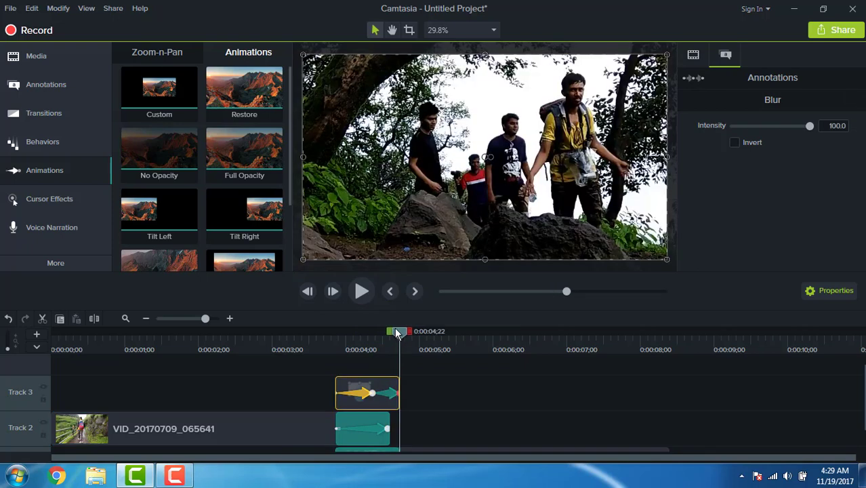
Step: Zoom the Track 1 clip VID_20170709_071156 out to 93.7% scale, reaching it at 4;22
scroll(447, 421, down, 1)
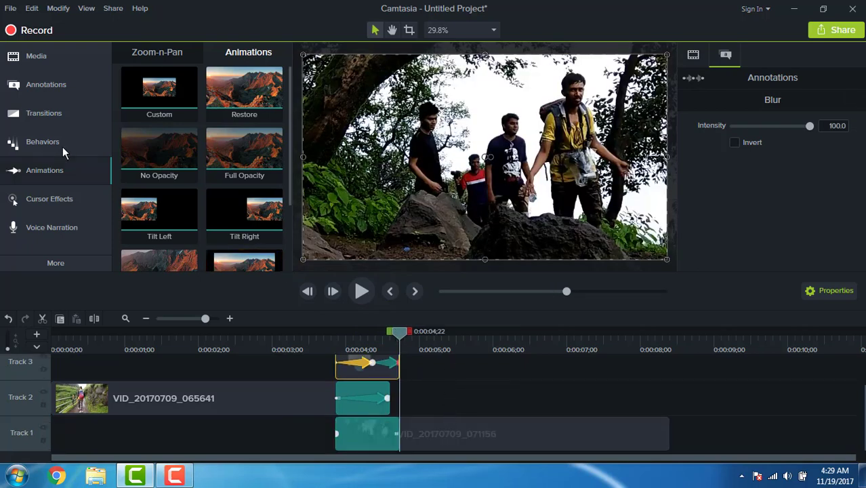
click(158, 54)
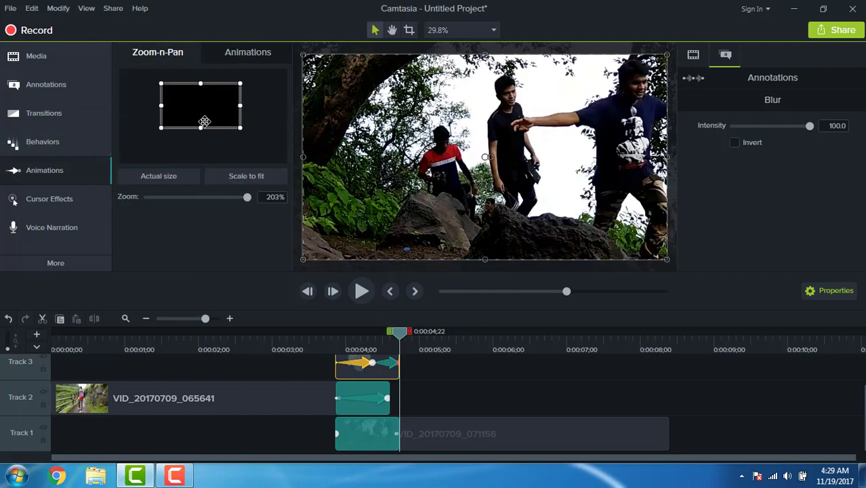
click(419, 431)
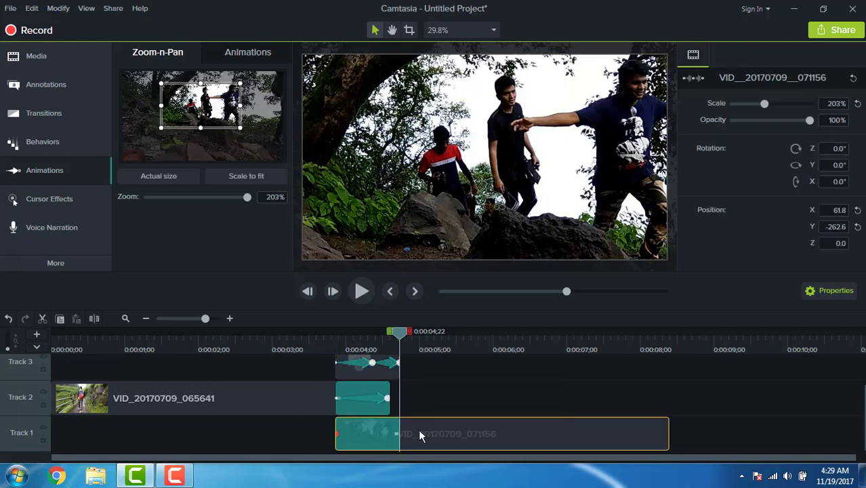
drag(200, 125, 210, 163)
drag(268, 123, 283, 116)
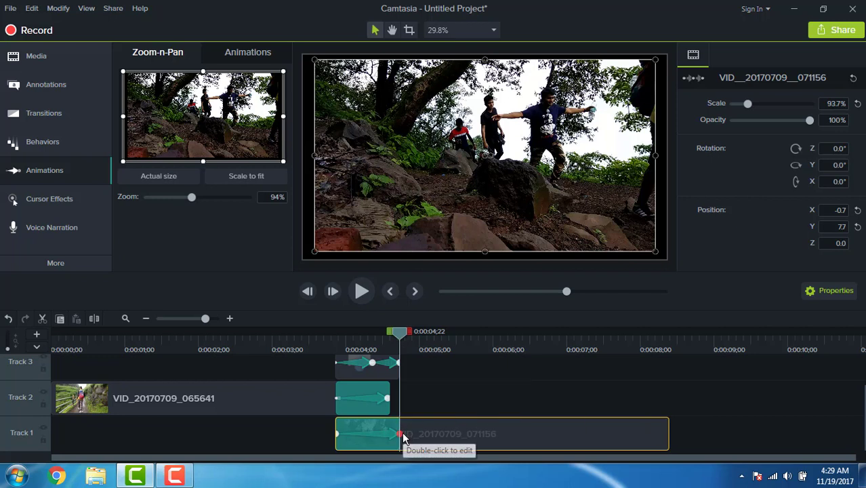
drag(399, 434, 394, 435)
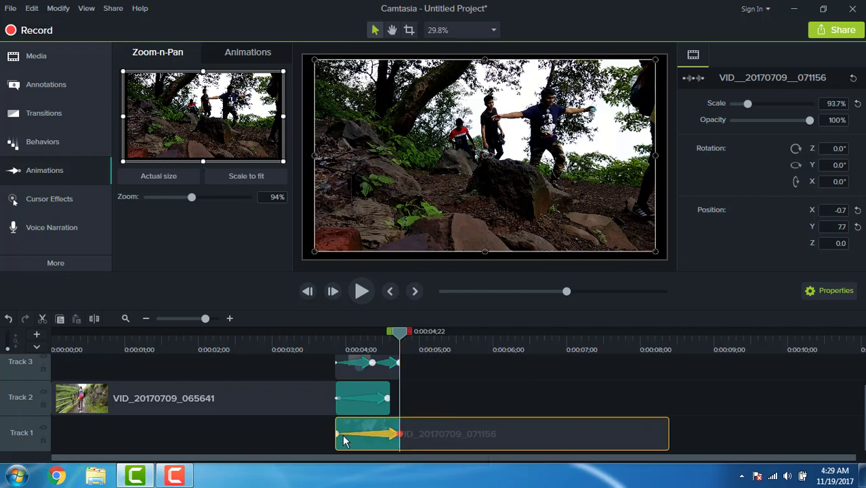